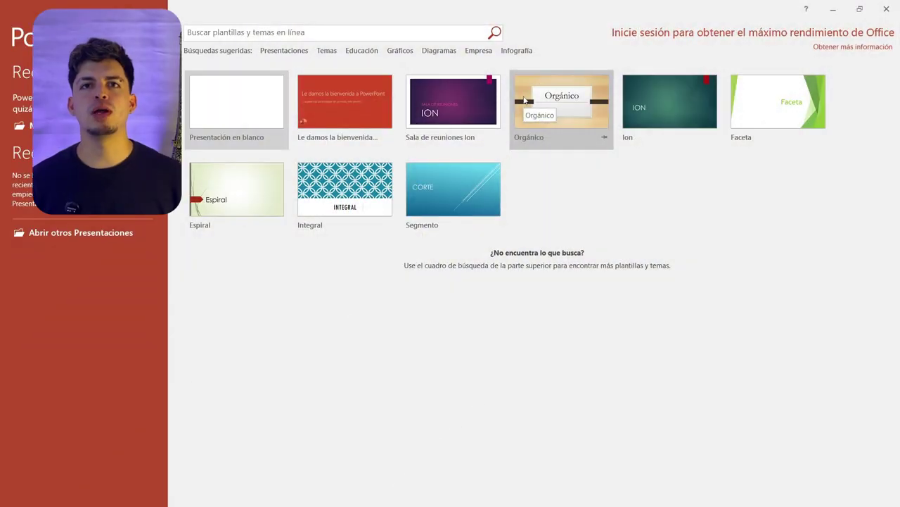
Create a new blank presentation from the 'Presentación en blanco' template.
{"action": "left_click", "coordinate": [248, 101]}
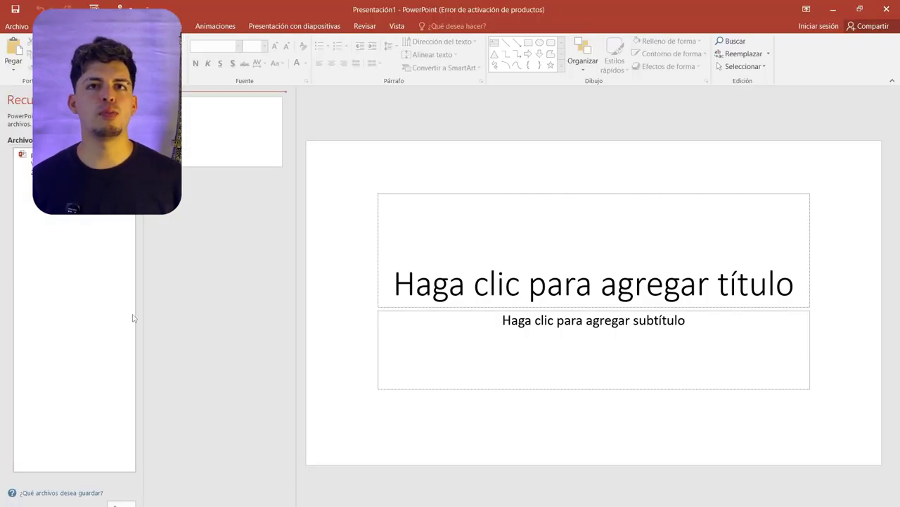
Close Document Recovery and delete the title and subtitle placeholders from slide 1.
{"action": "left_click", "coordinate": [121, 500]}
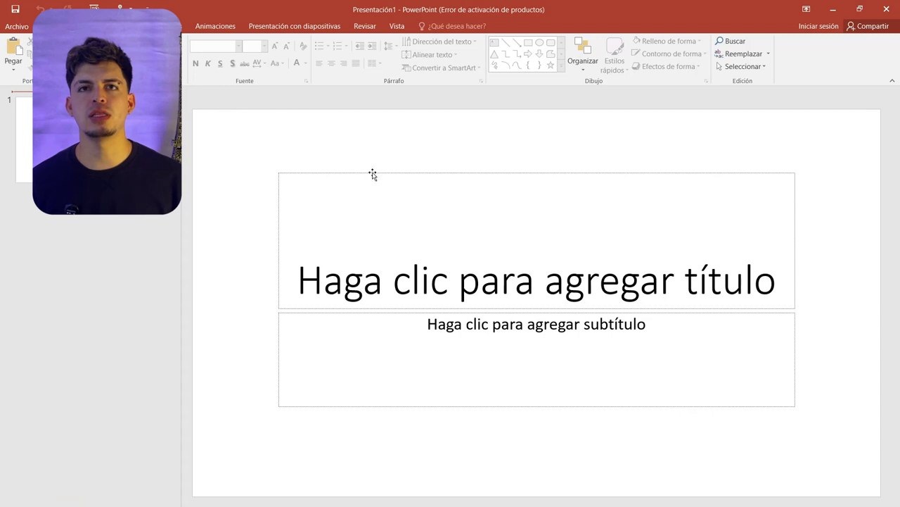
{"action": "left_click", "coordinate": [373, 175]}
{"action": "key", "text": "Delete"}
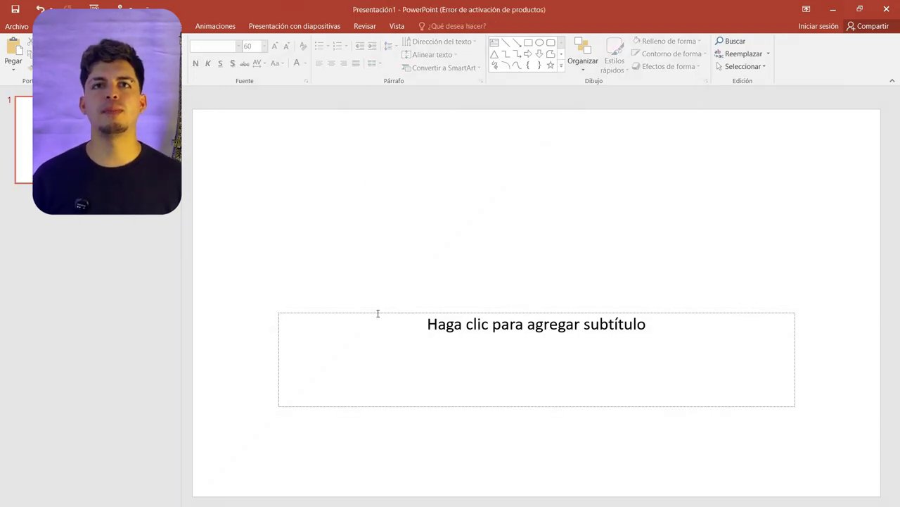
{"action": "left_click", "coordinate": [378, 313]}
{"action": "key", "text": "Delete"}
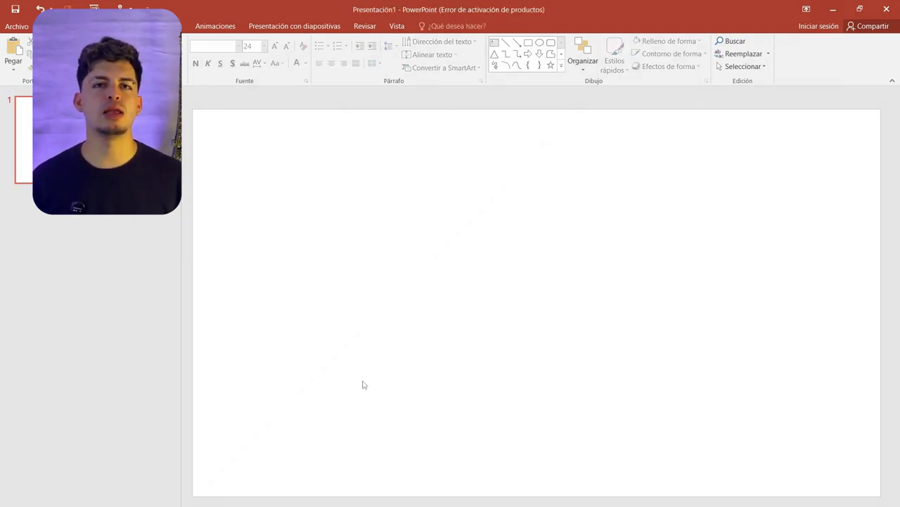
{"action": "key", "text": "super"}
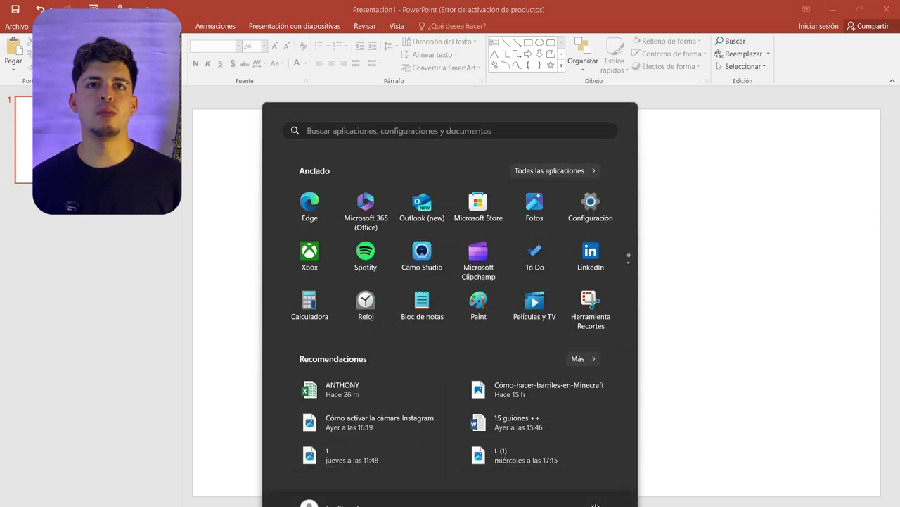
Launch Opera GX from Windows search, closing the stray Edge window, then return to PowerPoint's Diseño tab.
{"action": "type", "text": "OPEE"}
{"action": "key", "text": "Return"}
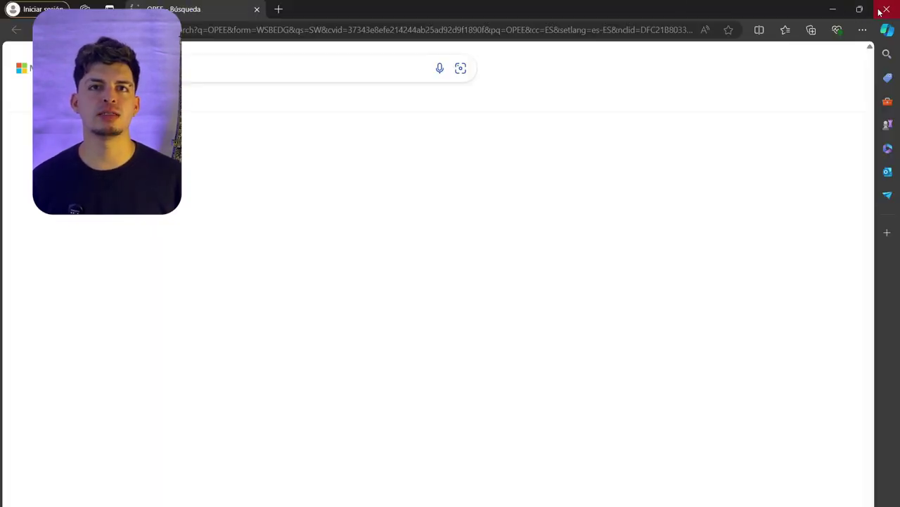
{"action": "left_click", "coordinate": [885, 9]}
{"action": "key", "text": "super"}
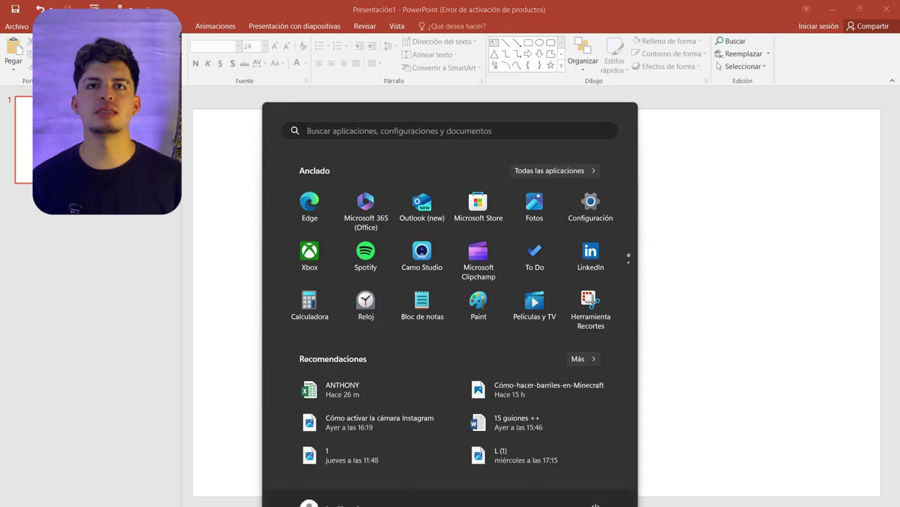
{"action": "type", "text": "OPE"}
{"action": "left_click", "coordinate": [328, 225]}
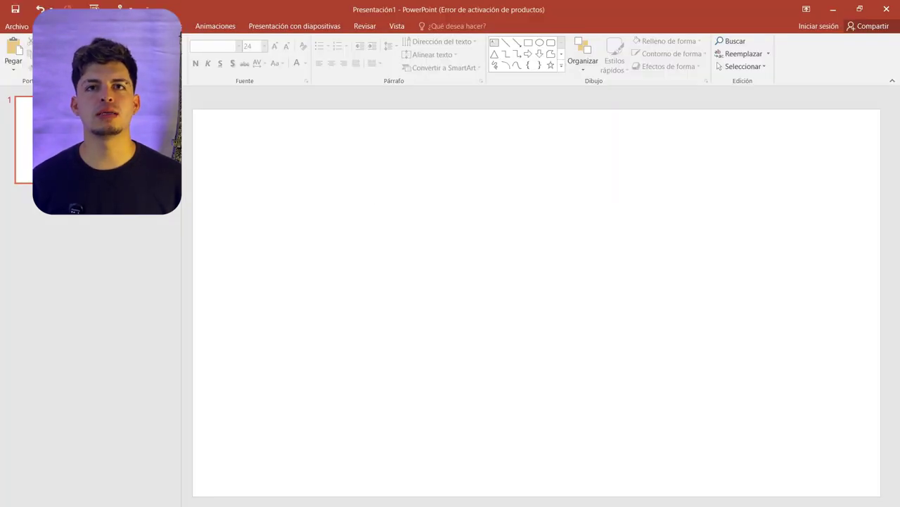
{"action": "left_click", "coordinate": [123, 26]}
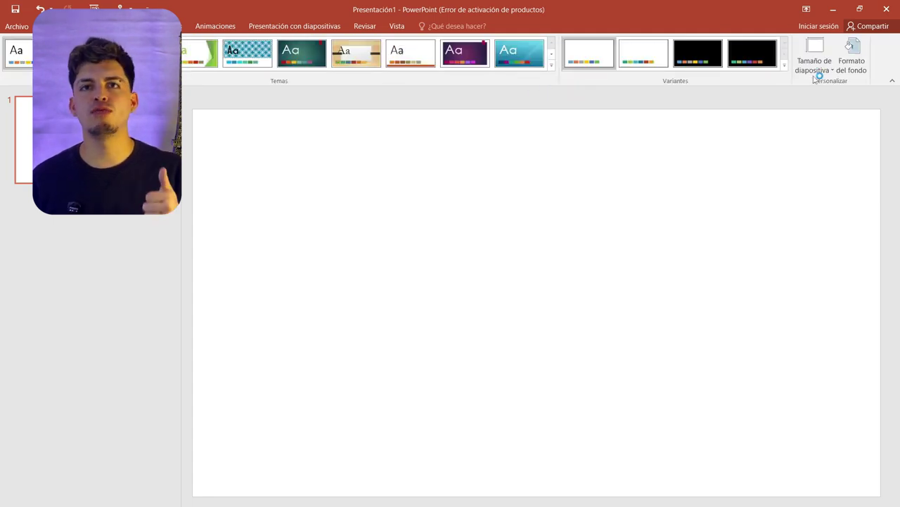
{"action": "left_click", "coordinate": [833, 65]}
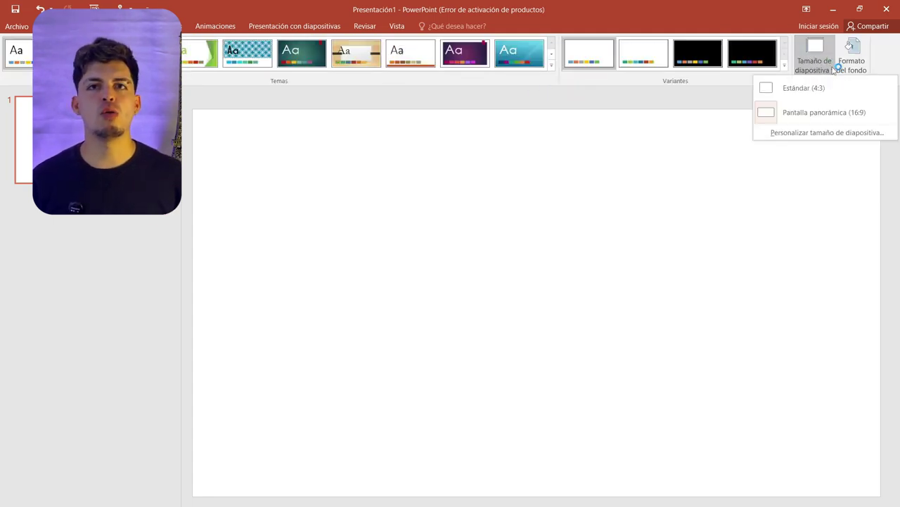
{"action": "left_click", "coordinate": [816, 133]}
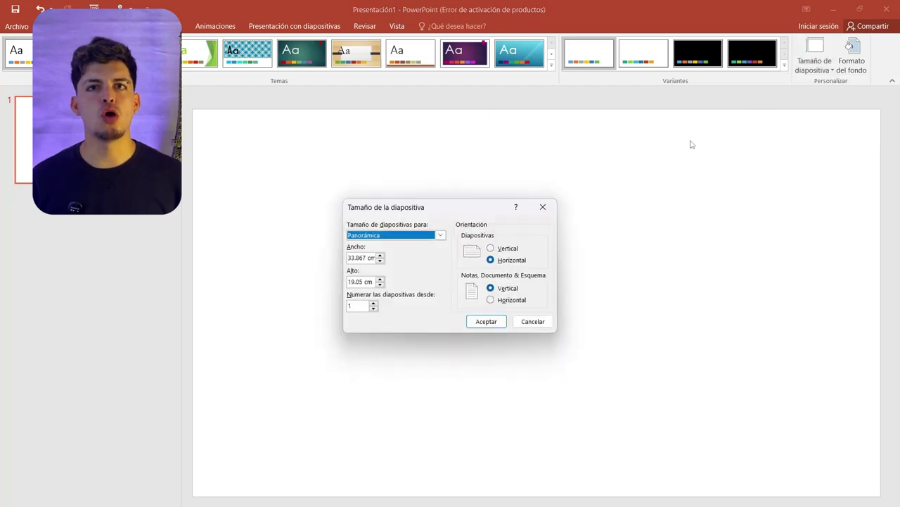
{"action": "left_click", "coordinate": [543, 207]}
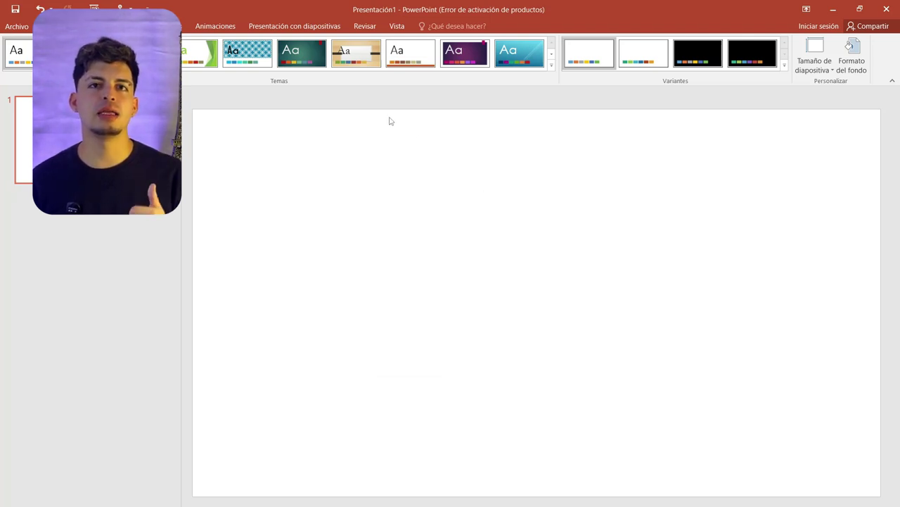
Give the slide background a light-blue-to-red gradient fill with stops at 95% and 37%.
{"action": "left_click", "coordinate": [852, 62]}
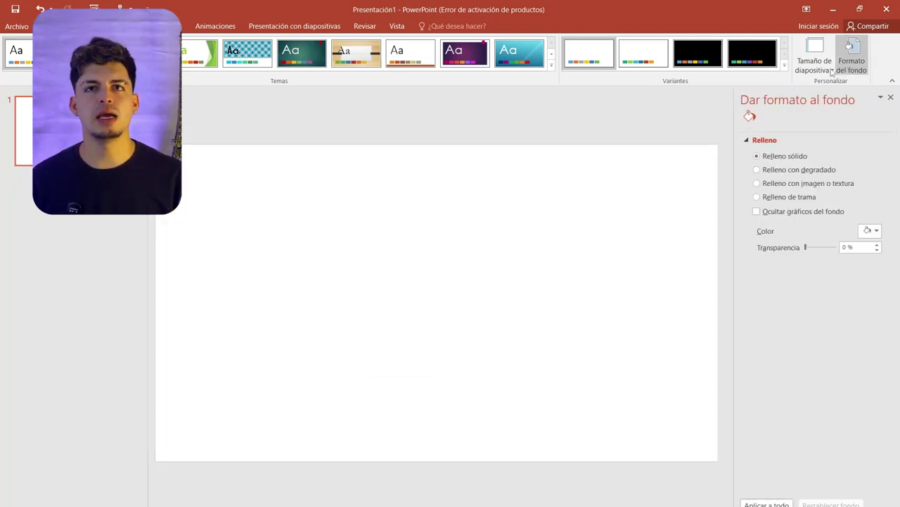
{"action": "left_click", "coordinate": [757, 170]}
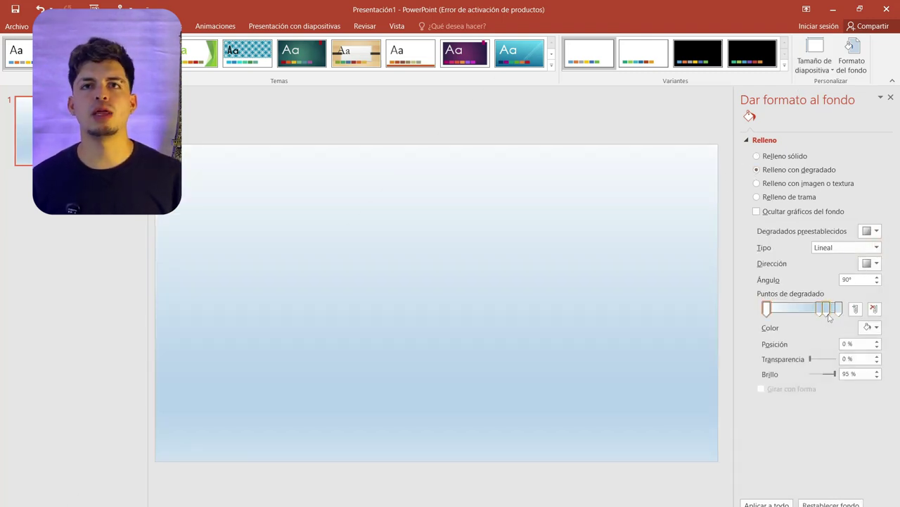
{"action": "left_click", "coordinate": [870, 327]}
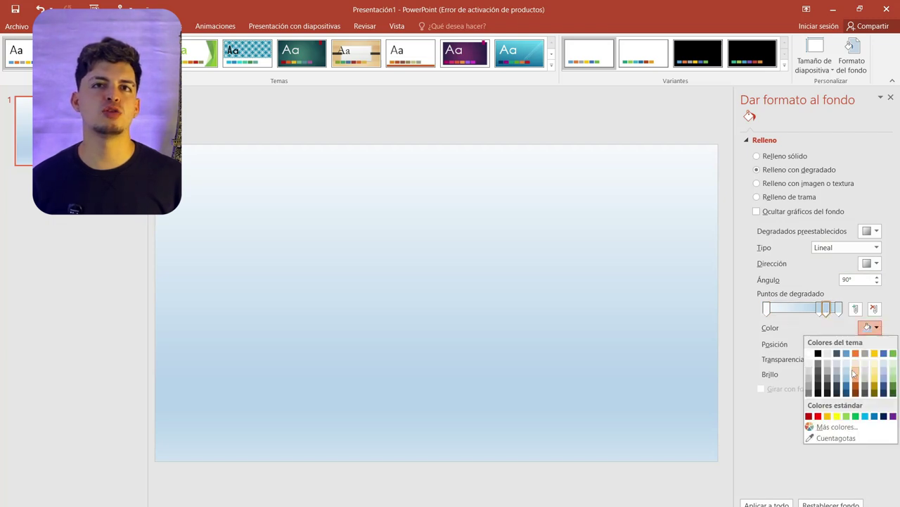
{"action": "left_click", "coordinate": [818, 415]}
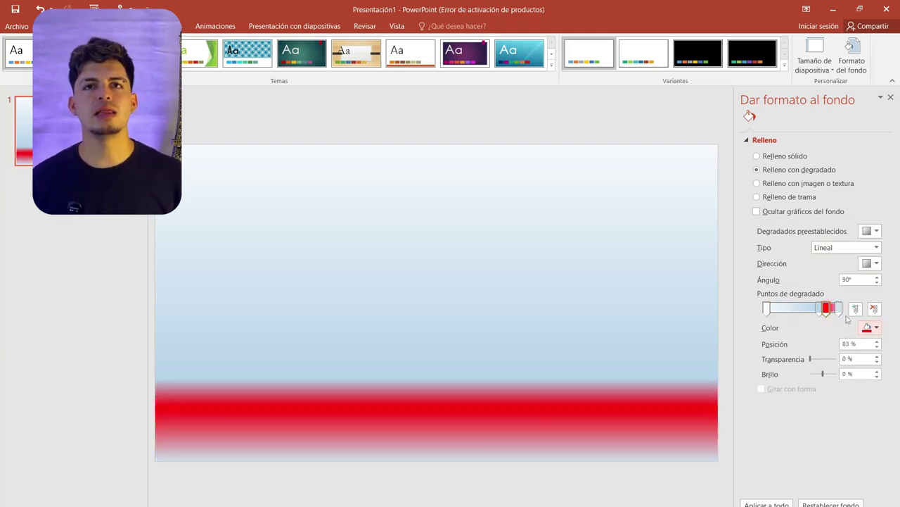
{"action": "left_click", "coordinate": [839, 311]}
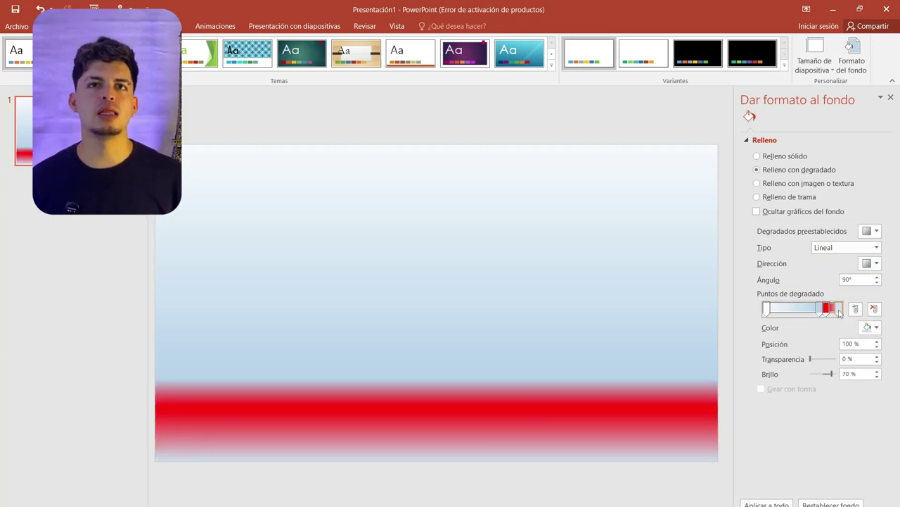
{"action": "left_click", "coordinate": [871, 328]}
{"action": "left_click", "coordinate": [818, 416]}
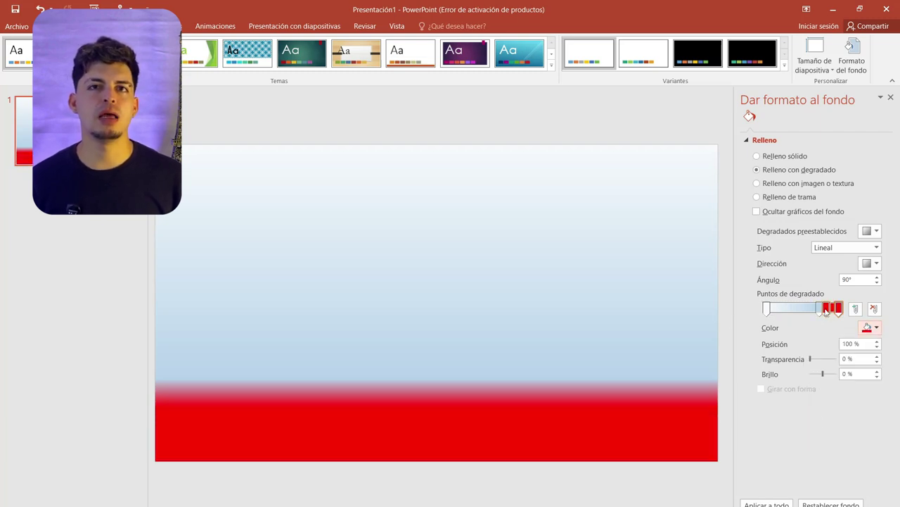
{"action": "left_click_drag", "start_coordinate": [827, 312], "coordinate": [836, 313]}
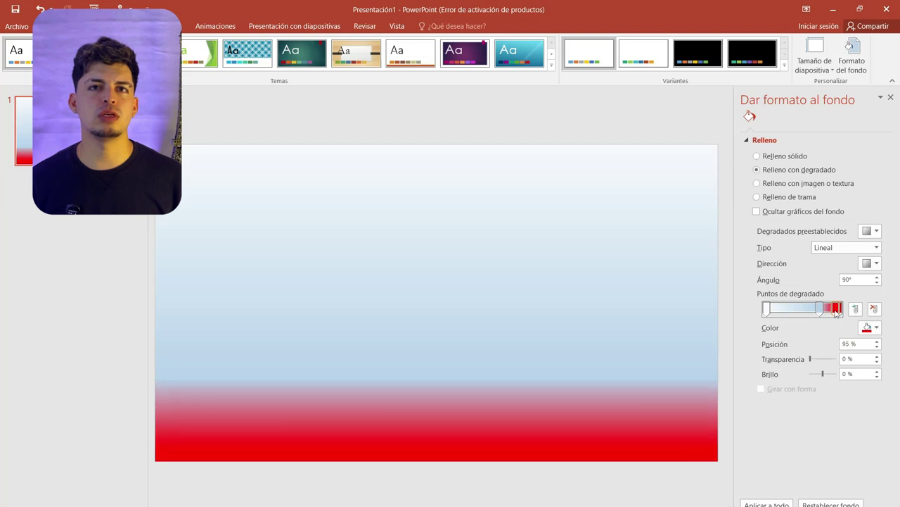
{"action": "left_click_drag", "start_coordinate": [819, 310], "coordinate": [770, 314]}
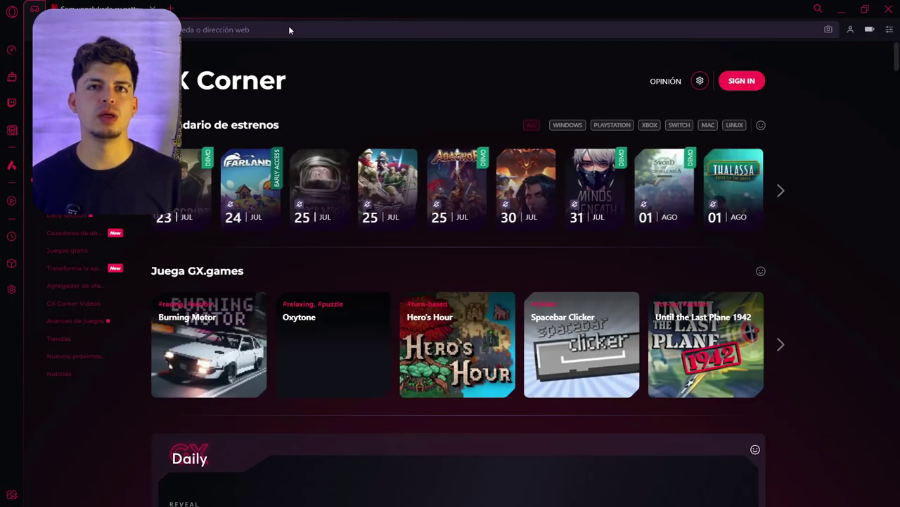
Search Google for 'imagenes png de mickey mouse' and show the Imágenes results.
{"action": "left_click", "coordinate": [289, 30]}
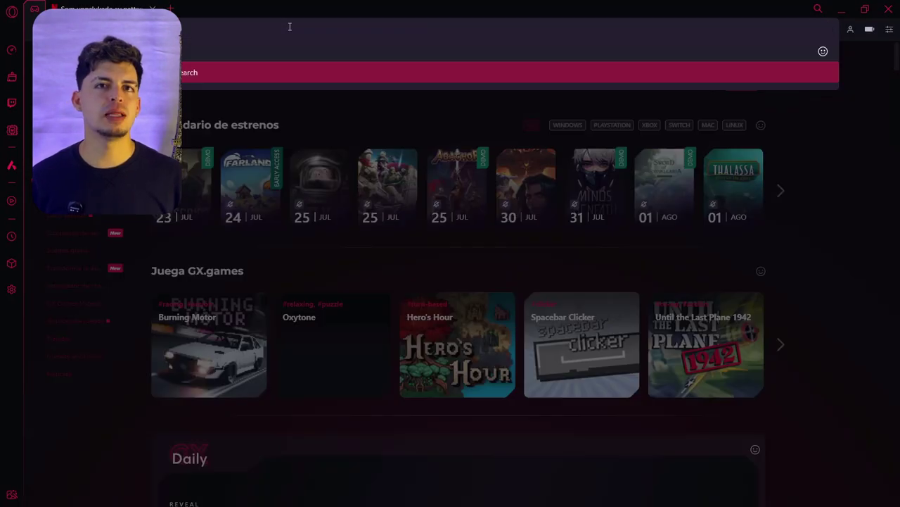
{"action": "type", "text": "DE MICK"}
{"action": "key", "text": "Down"}
{"action": "key", "text": "Return"}
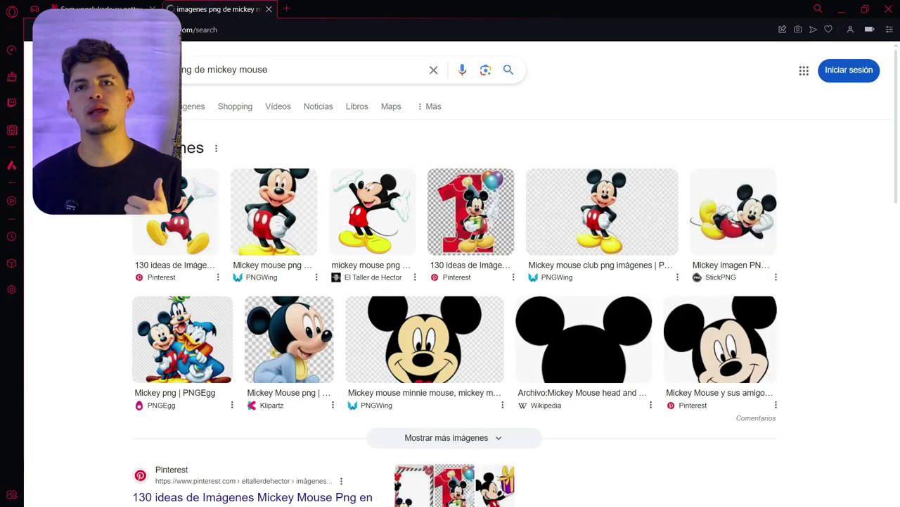
{"action": "left_click", "coordinate": [191, 106]}
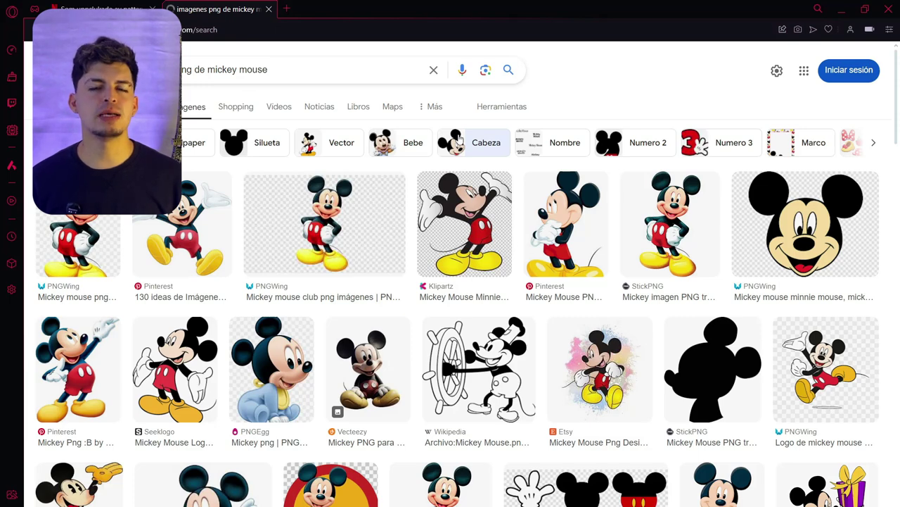
{"action": "key", "text": "super"}
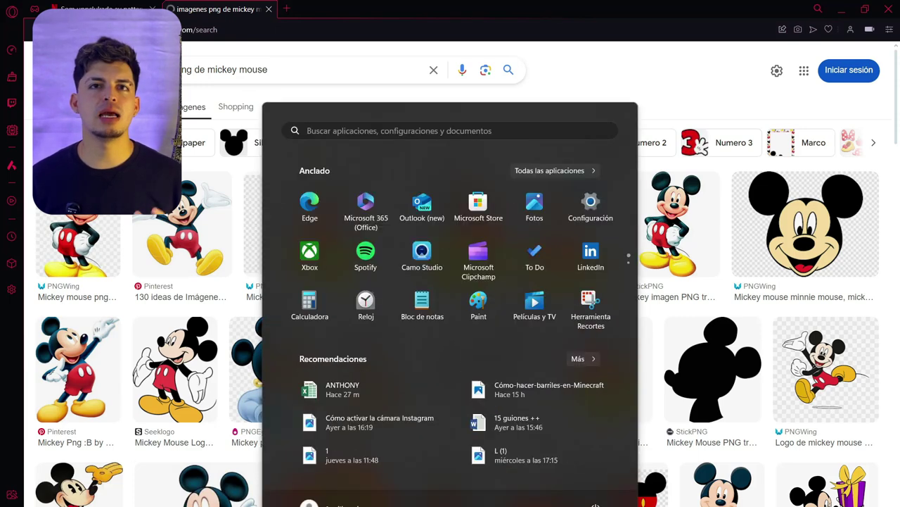
Bring up Google Chrome showing the Mickey Mouse image results.
{"action": "type", "text": "chr"}
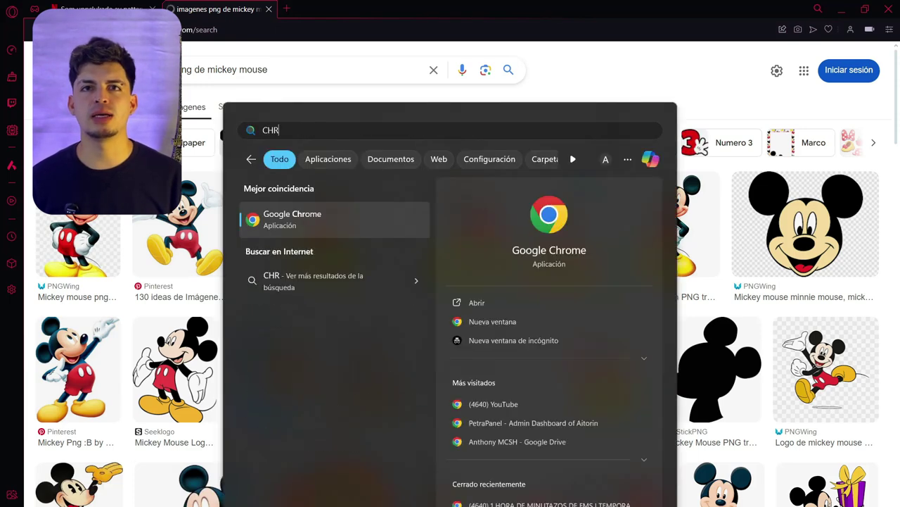
{"action": "key", "text": "Return"}
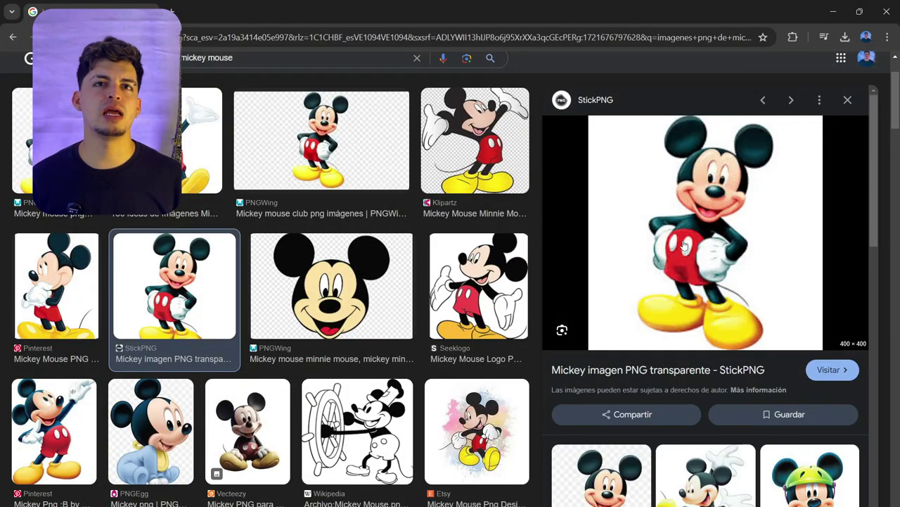
{"action": "scroll", "coordinate": [372, 263], "scroll_direction": "up", "scroll_amount": 2}
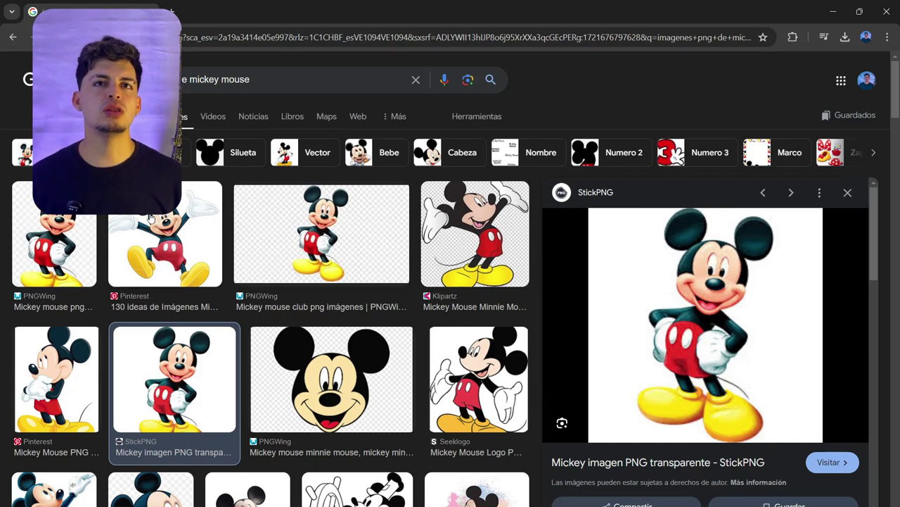
Preview the Seeklogo Mickey image and save it as a PNG into Descargas.
{"action": "left_click", "coordinate": [150, 219]}
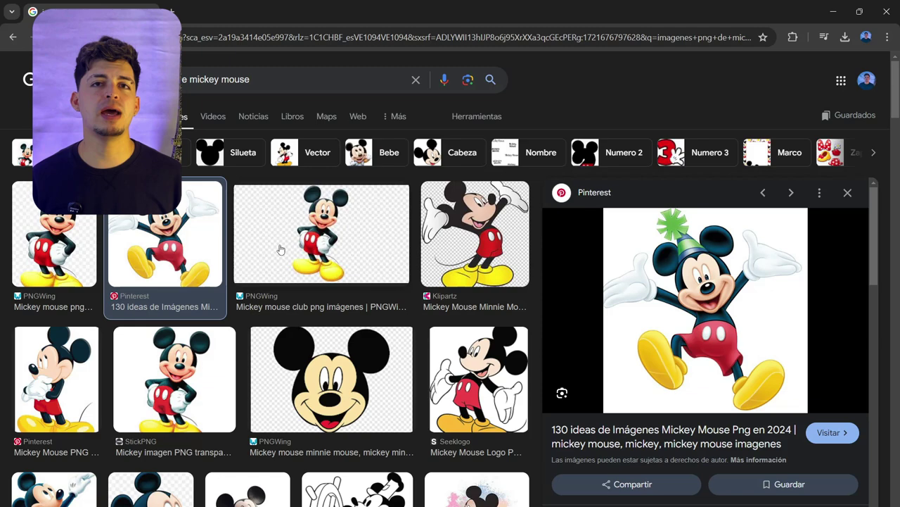
{"action": "scroll", "coordinate": [280, 250], "scroll_direction": "down", "scroll_amount": 2}
{"action": "left_click", "coordinate": [466, 285]}
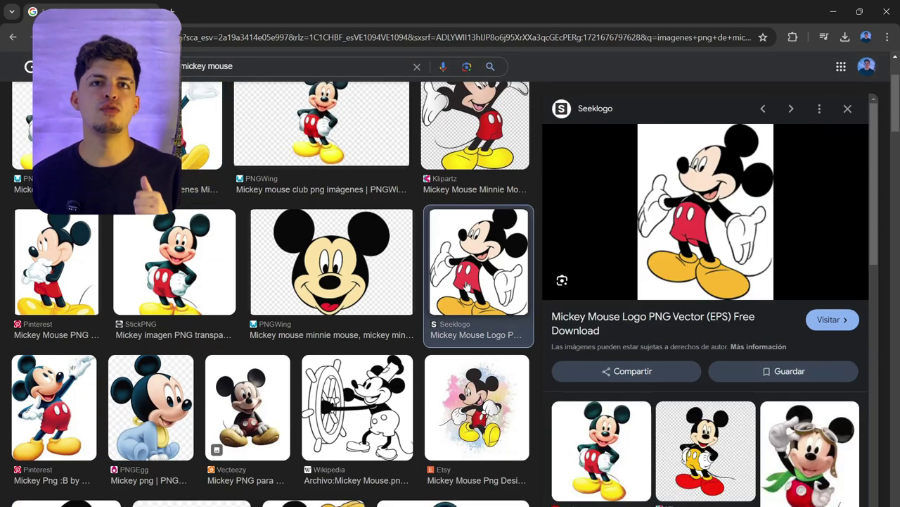
{"action": "right_click", "coordinate": [701, 232]}
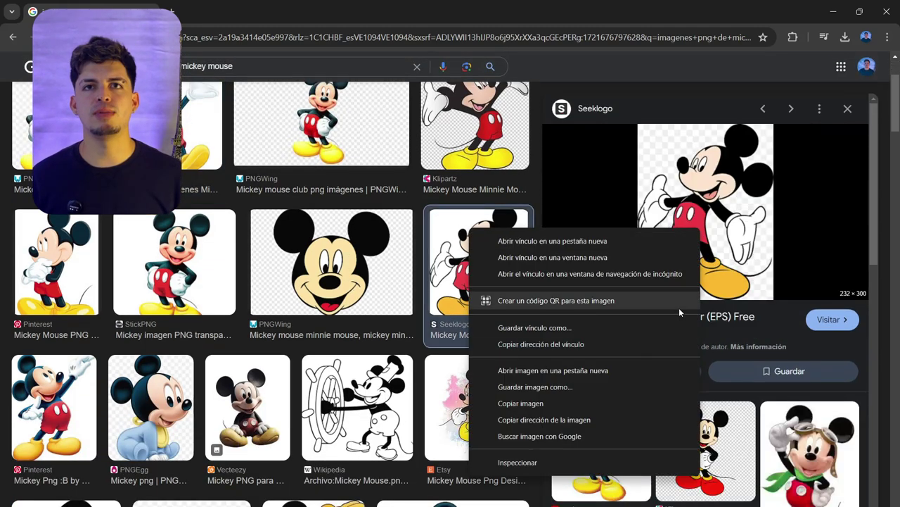
{"action": "left_click", "coordinate": [540, 387]}
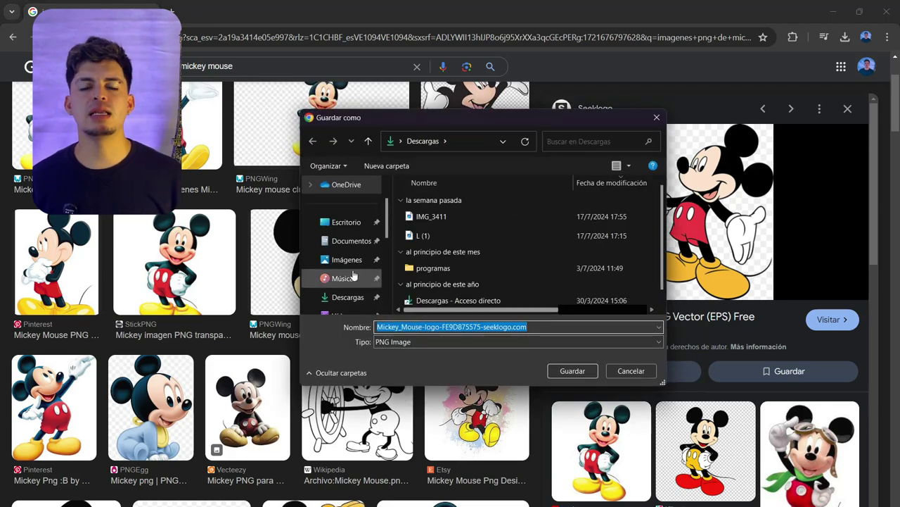
{"action": "left_click", "coordinate": [570, 371]}
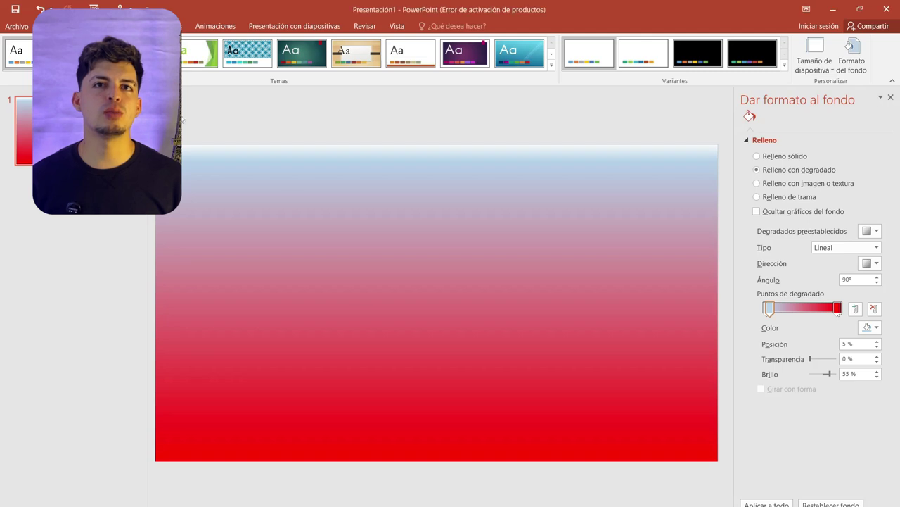
Insert the downloaded Mickey Mouse PNG from Descargas onto the slide.
{"action": "left_click", "coordinate": [85, 26]}
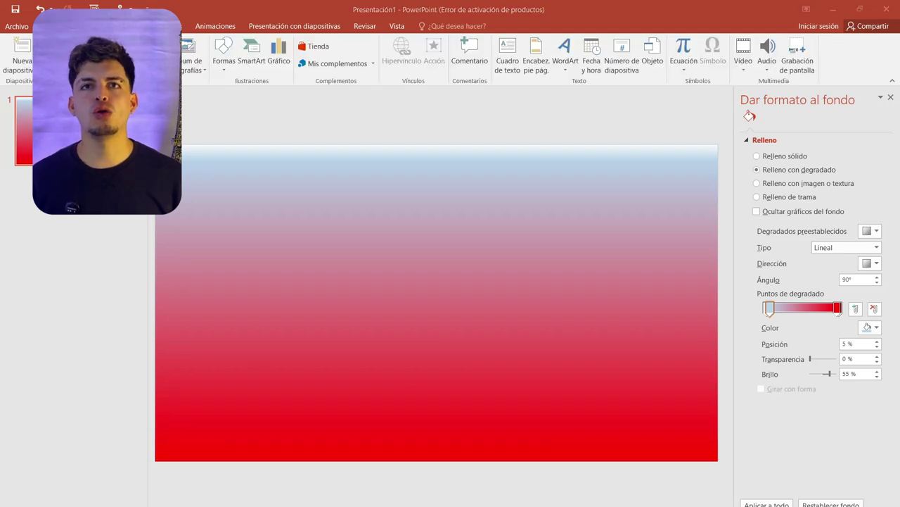
{"action": "left_click", "coordinate": [78, 56]}
{"action": "left_click", "coordinate": [28, 188]}
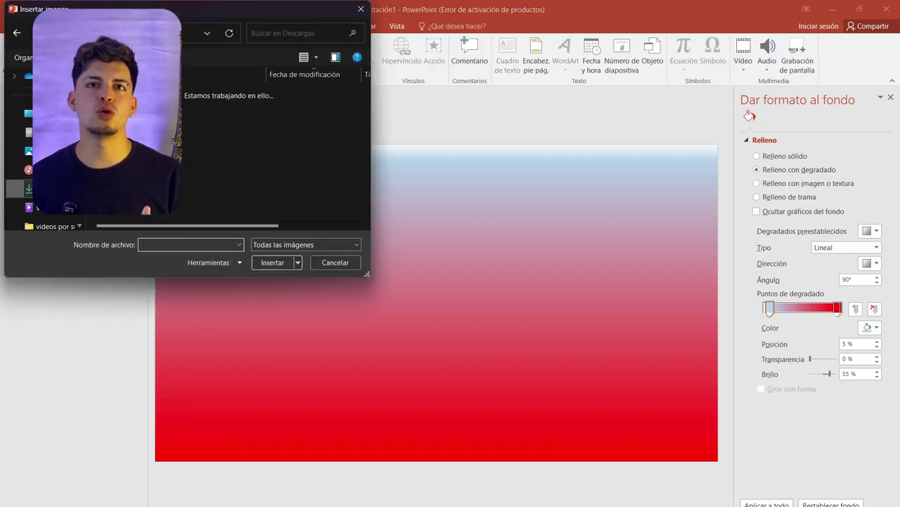
{"action": "left_click", "coordinate": [281, 108]}
{"action": "left_click", "coordinate": [273, 261]}
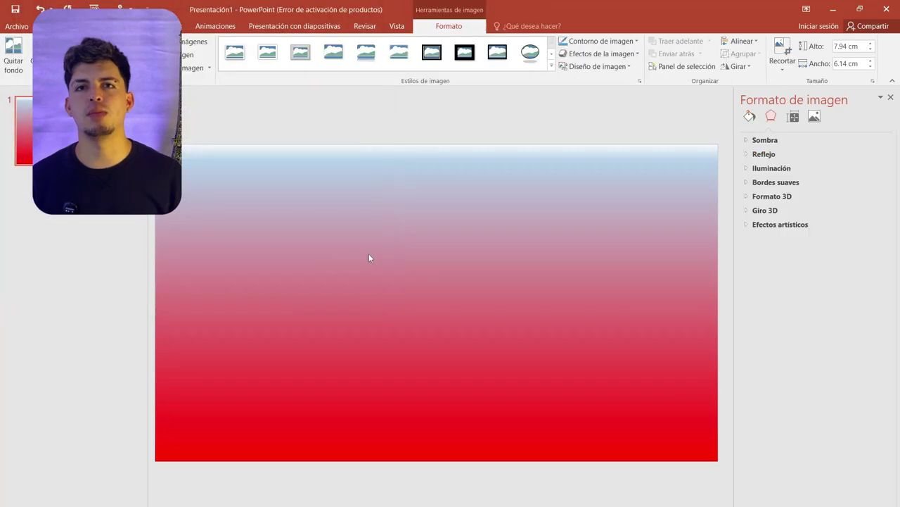
Move Mickey to the slide's right side and enlarge it to 13.92 × 10.76 cm.
{"action": "left_click_drag", "start_coordinate": [435, 289], "coordinate": [595, 273]}
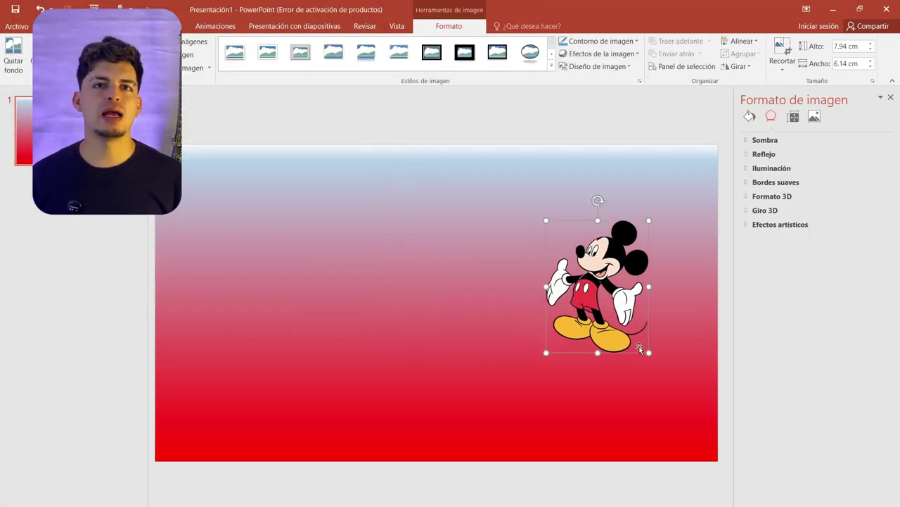
{"action": "left_click_drag", "start_coordinate": [648, 353], "coordinate": [707, 452]}
{"action": "left_click_drag", "start_coordinate": [651, 377], "coordinate": [626, 362]}
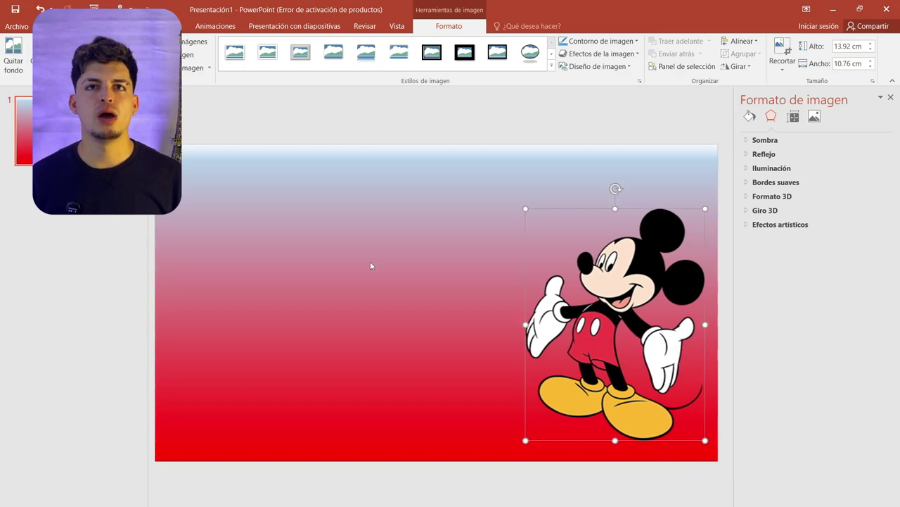
{"action": "left_click", "coordinate": [374, 122]}
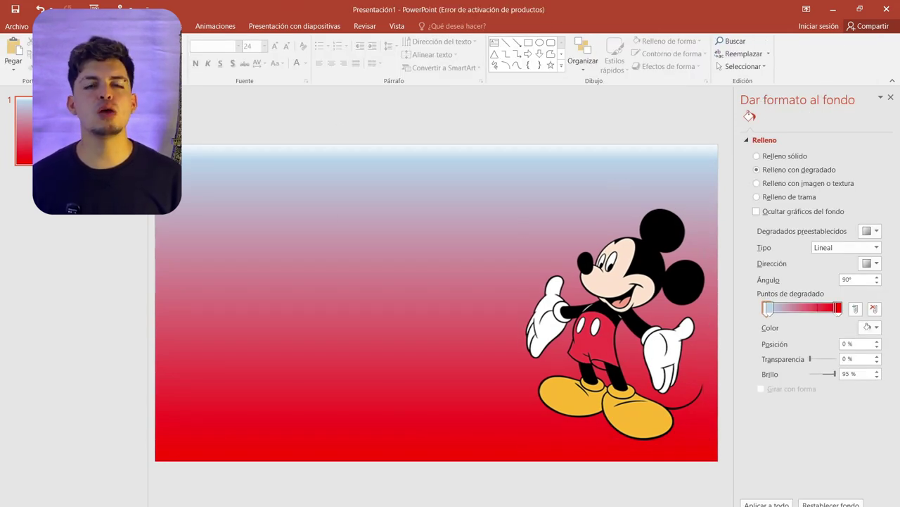
{"action": "left_click", "coordinate": [83, 26]}
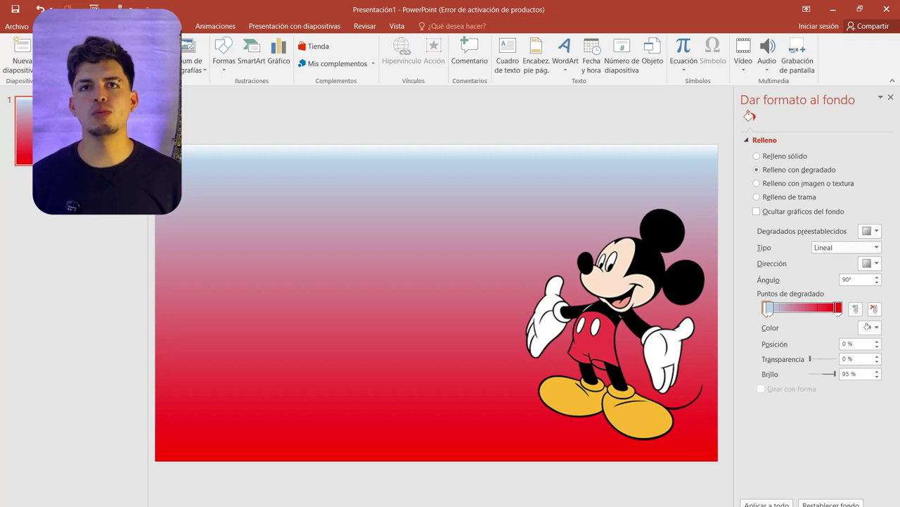
Add an upper-left text box reading 'BIENVENIDO A MI CUMPLEAÑOS' and select its whole line.
{"action": "left_click", "coordinate": [507, 56]}
{"action": "left_click", "coordinate": [228, 217]}
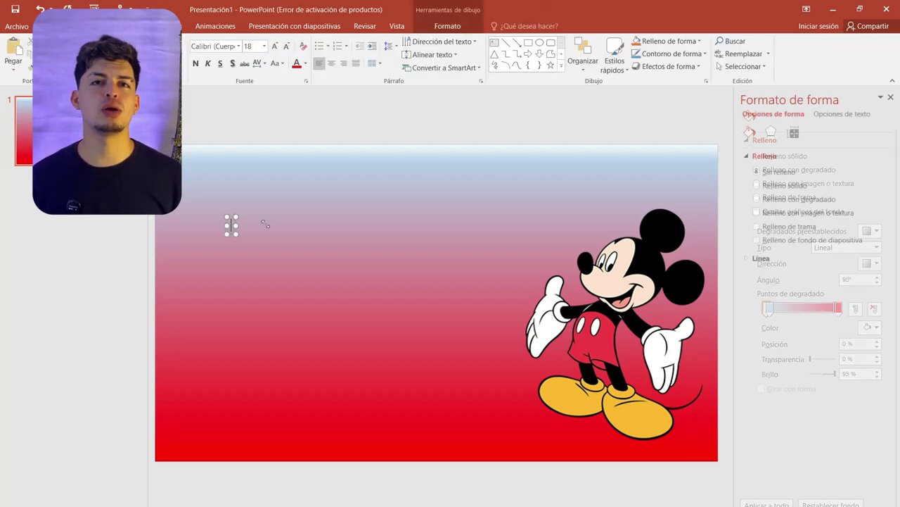
{"action": "type", "text": "BIEN"}
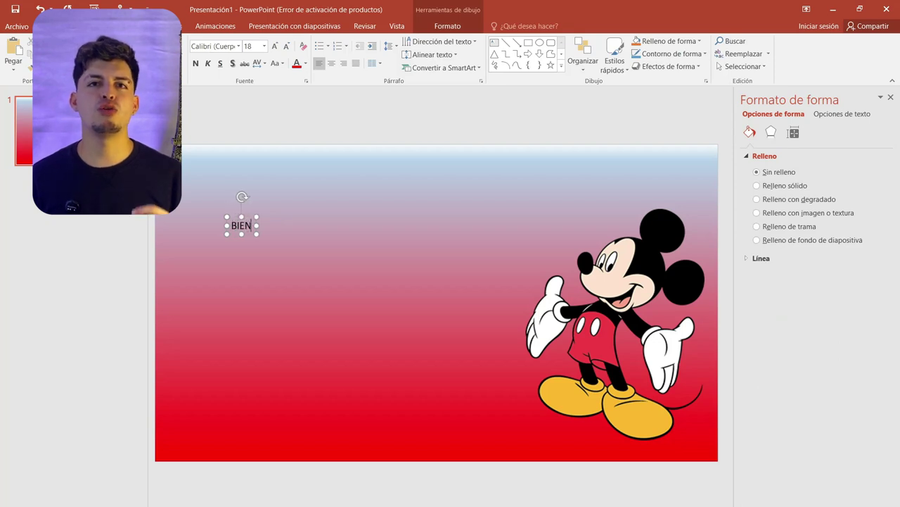
{"action": "type", "text": "VENIDO A MI CUMPLEAÑOS"}
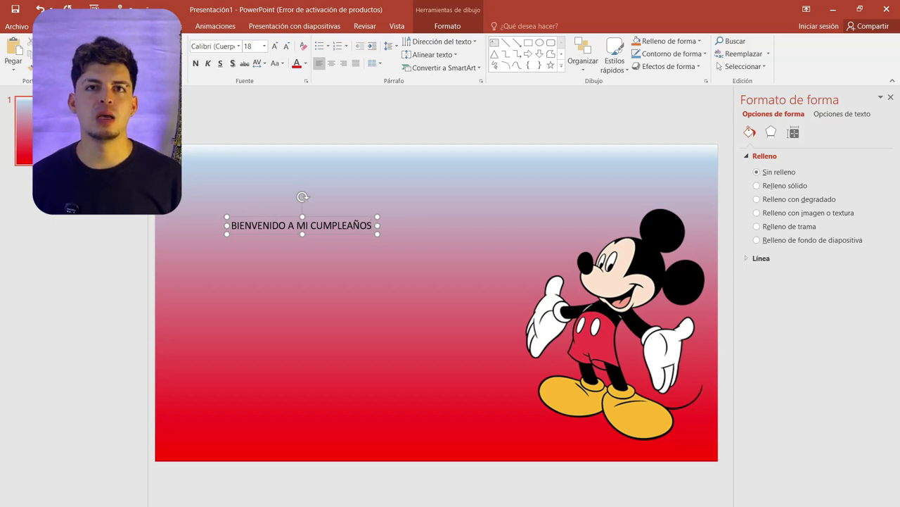
{"action": "double_click", "coordinate": [258, 225]}
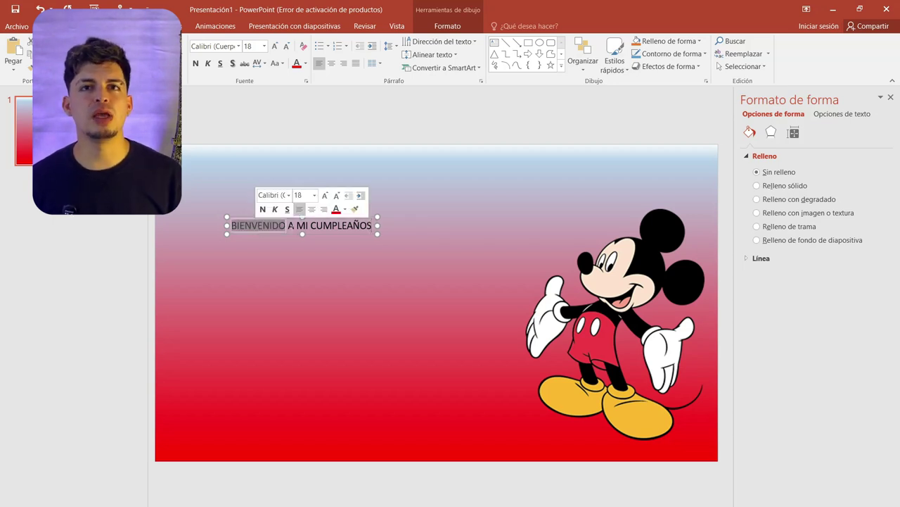
{"action": "triple_click", "coordinate": [258, 225]}
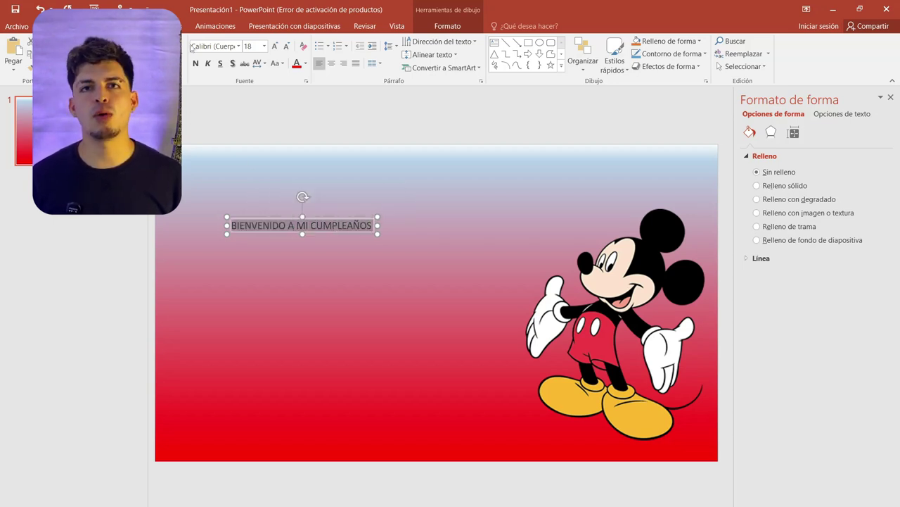
{"action": "left_click", "coordinate": [240, 46]}
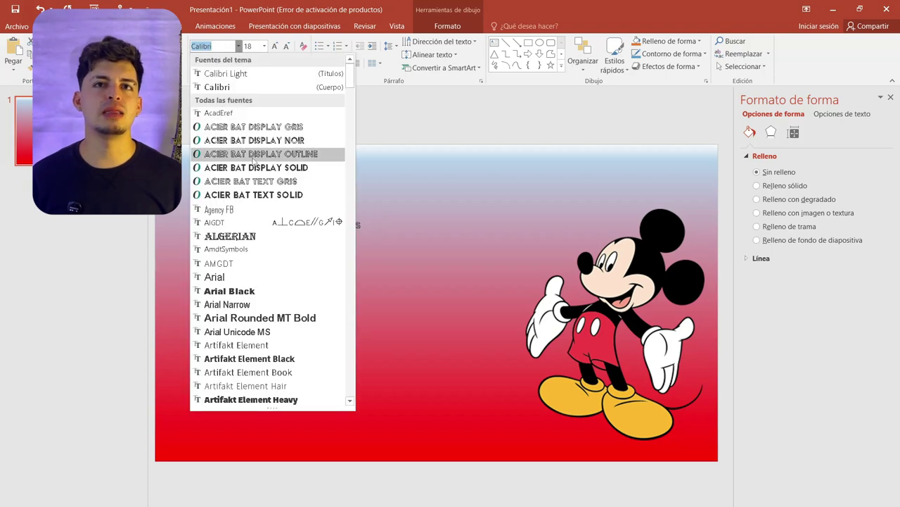
Apply the Comic Sans MS font to the selected title text.
{"action": "scroll", "coordinate": [254, 161], "scroll_direction": "down", "scroll_amount": 3}
{"action": "scroll", "coordinate": [255, 163], "scroll_direction": "down", "scroll_amount": 2}
{"action": "scroll", "coordinate": [254, 163], "scroll_direction": "down", "scroll_amount": 4}
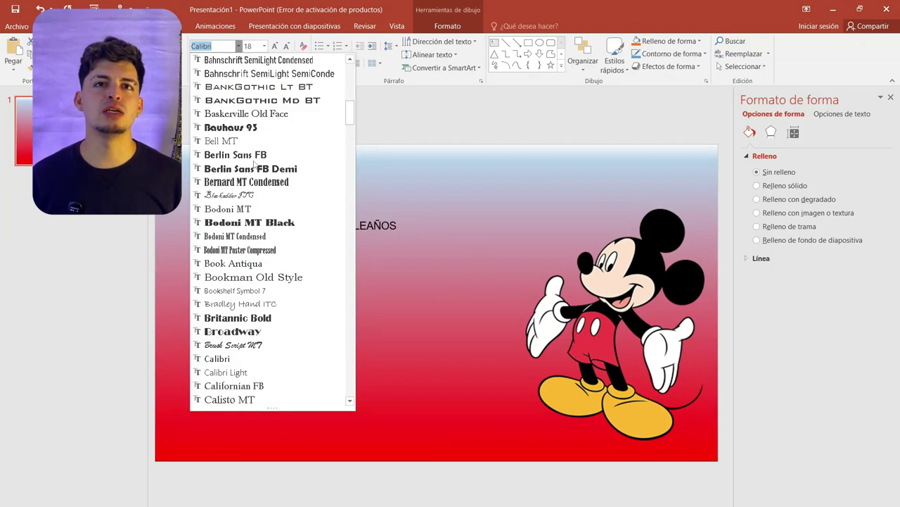
{"action": "scroll", "coordinate": [254, 163], "scroll_direction": "down", "scroll_amount": 4}
{"action": "scroll", "coordinate": [255, 164], "scroll_direction": "down", "scroll_amount": 6}
{"action": "scroll", "coordinate": [255, 165], "scroll_direction": "down", "scroll_amount": 5}
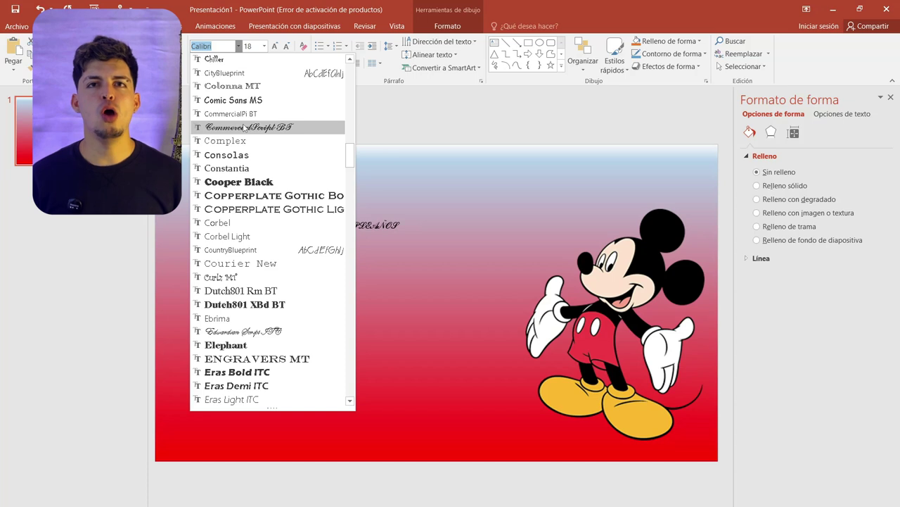
{"action": "left_click", "coordinate": [243, 101]}
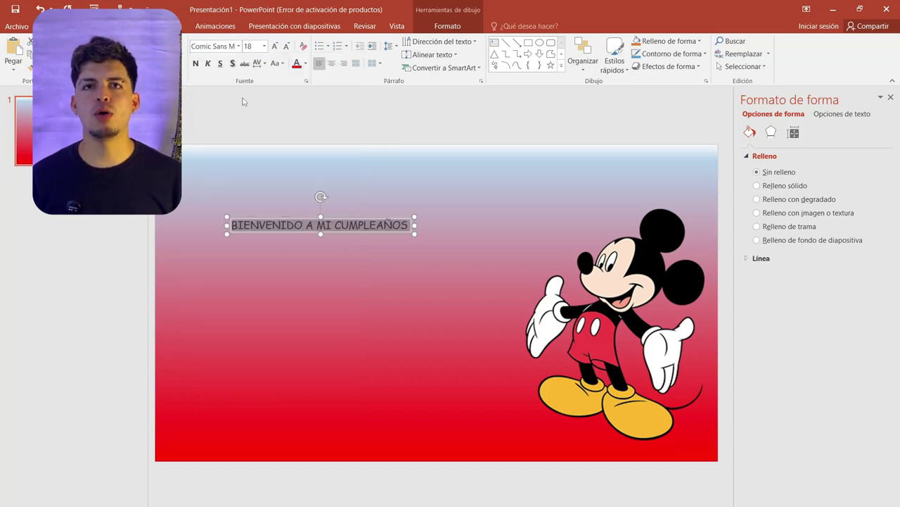
Increase the title font size to 44 pt.
{"action": "triple_click", "coordinate": [275, 46]}
{"action": "double_click", "coordinate": [275, 47]}
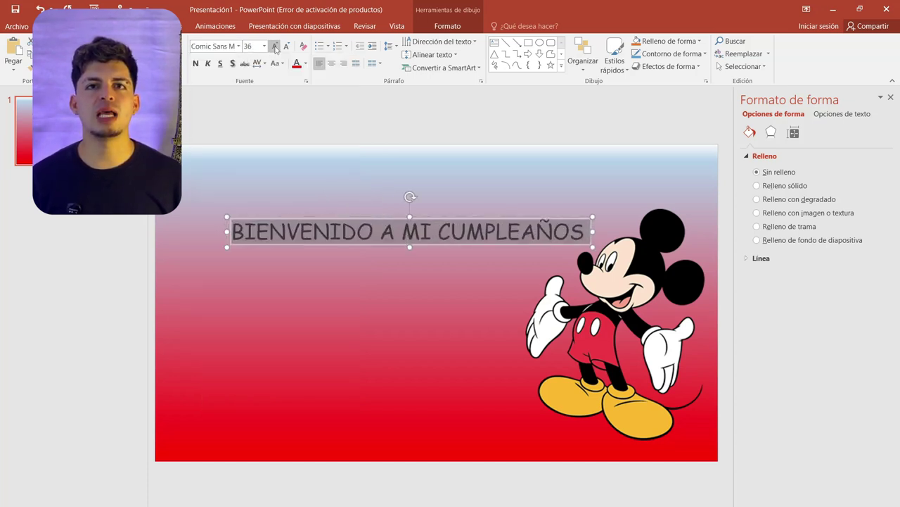
{"action": "left_click", "coordinate": [275, 46]}
{"action": "left_click", "coordinate": [275, 46]}
{"action": "double_click", "coordinate": [275, 46]}
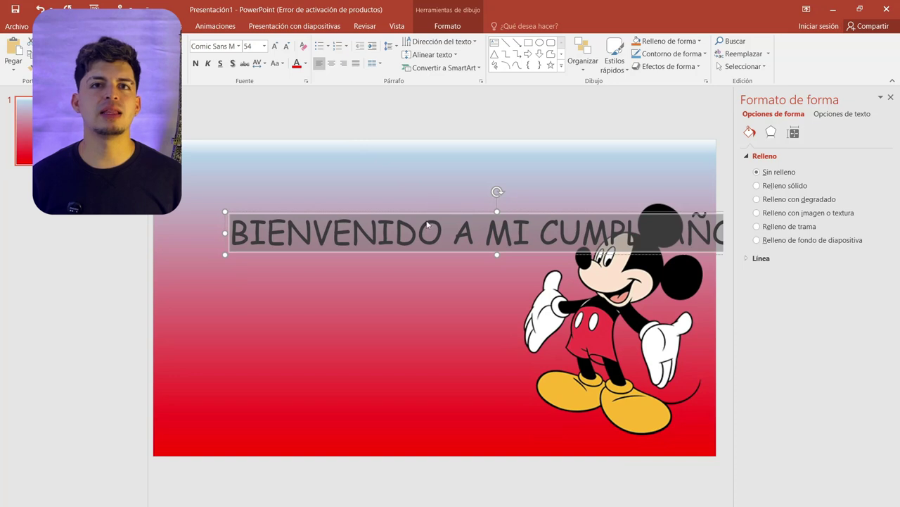
{"action": "left_click", "coordinate": [286, 46]}
{"action": "left_click", "coordinate": [286, 47]}
Drag the title text box up and left so it sits above Mickey.
{"action": "left_click", "coordinate": [344, 142]}
{"action": "left_click", "coordinate": [405, 234]}
{"action": "left_click_drag", "start_coordinate": [430, 234], "coordinate": [371, 225]}
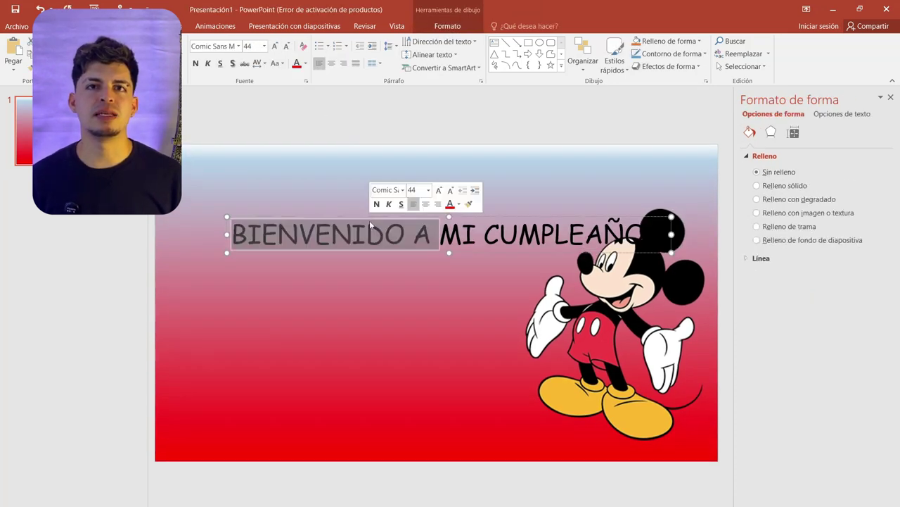
{"action": "left_click", "coordinate": [490, 164]}
{"action": "left_click", "coordinate": [481, 216]}
{"action": "left_click_drag", "start_coordinate": [482, 216], "coordinate": [436, 184]}
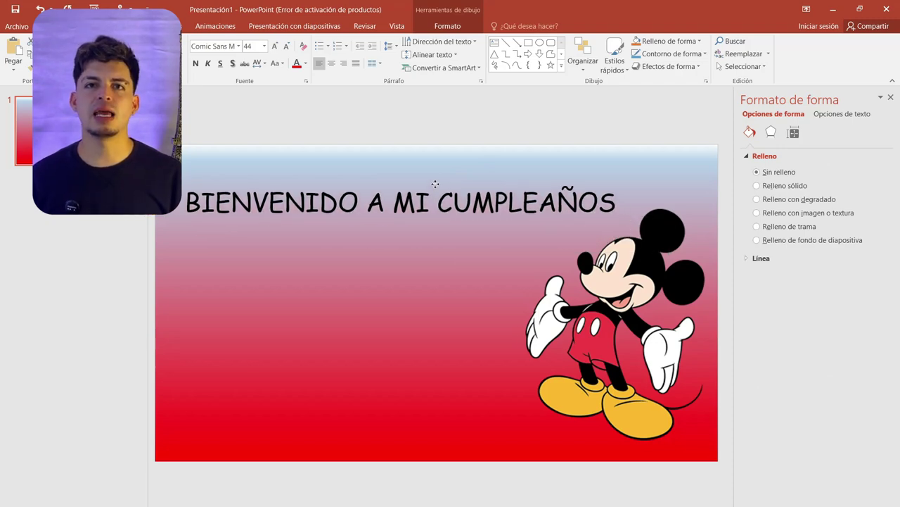
{"action": "left_click", "coordinate": [427, 121]}
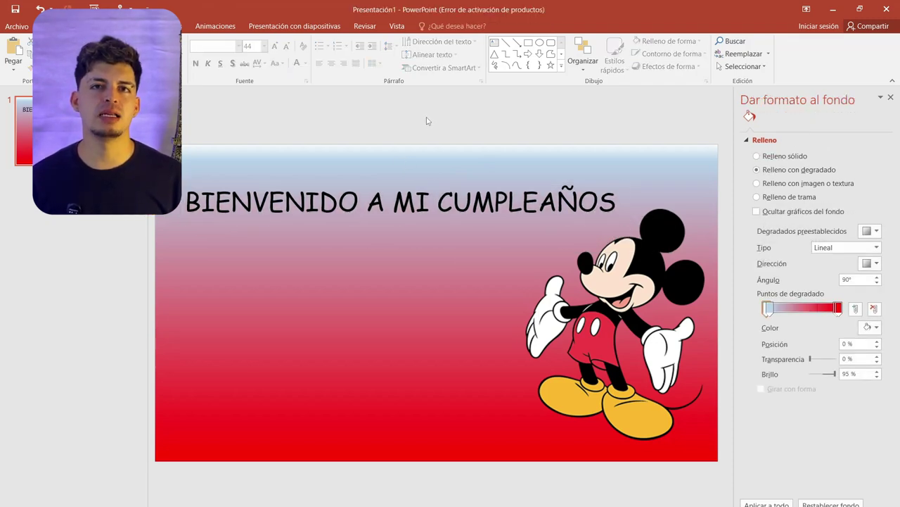